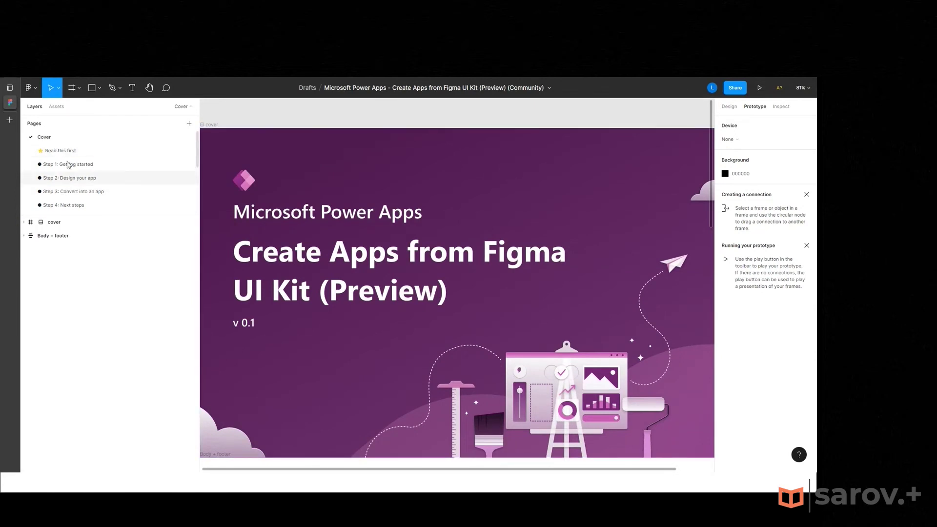
{"action": "scroll", "coordinate": [70, 166], "scroll_direction": "down", "scroll_amount": 1}
{"action": "scroll", "coordinate": [70, 171], "scroll_direction": "down", "scroll_amount": 1}
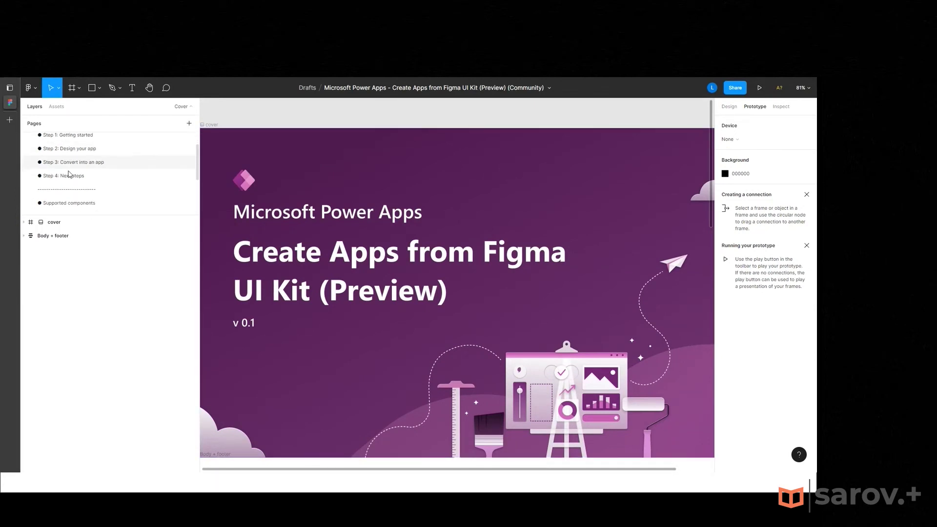
{"action": "scroll", "coordinate": [71, 176], "scroll_direction": "down", "scroll_amount": 1}
{"action": "scroll", "coordinate": [72, 178], "scroll_direction": "down", "scroll_amount": 1}
{"action": "scroll", "coordinate": [70, 185], "scroll_direction": "down", "scroll_amount": 2}
{"action": "scroll", "coordinate": [76, 188], "scroll_direction": "down", "scroll_amount": 1}
{"action": "scroll", "coordinate": [78, 178], "scroll_direction": "up", "scroll_amount": 4}
{"action": "scroll", "coordinate": [63, 156], "scroll_direction": "up", "scroll_amount": 3}
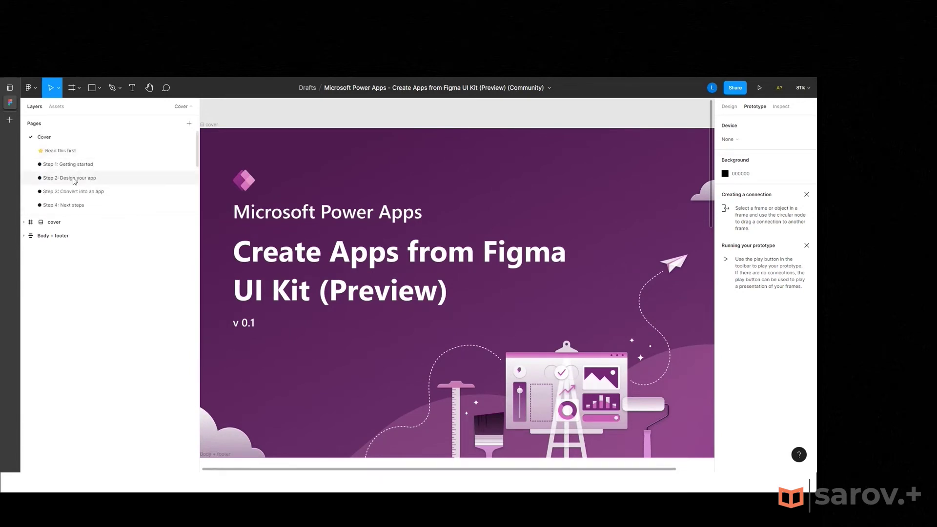
{"action": "scroll", "coordinate": [74, 186], "scroll_direction": "down", "scroll_amount": 3}
{"action": "scroll", "coordinate": [73, 187], "scroll_direction": "down", "scroll_amount": 3}
{"action": "scroll", "coordinate": [77, 182], "scroll_direction": "up", "scroll_amount": 4}
{"action": "scroll", "coordinate": [81, 182], "scroll_direction": "down", "scroll_amount": 4}
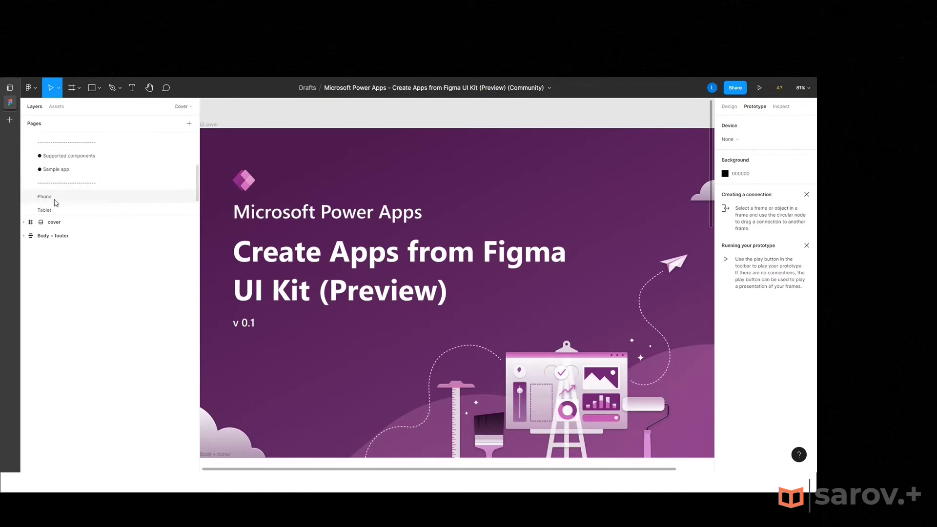
{"action": "scroll", "coordinate": [110, 180], "scroll_direction": "up", "scroll_amount": 5}
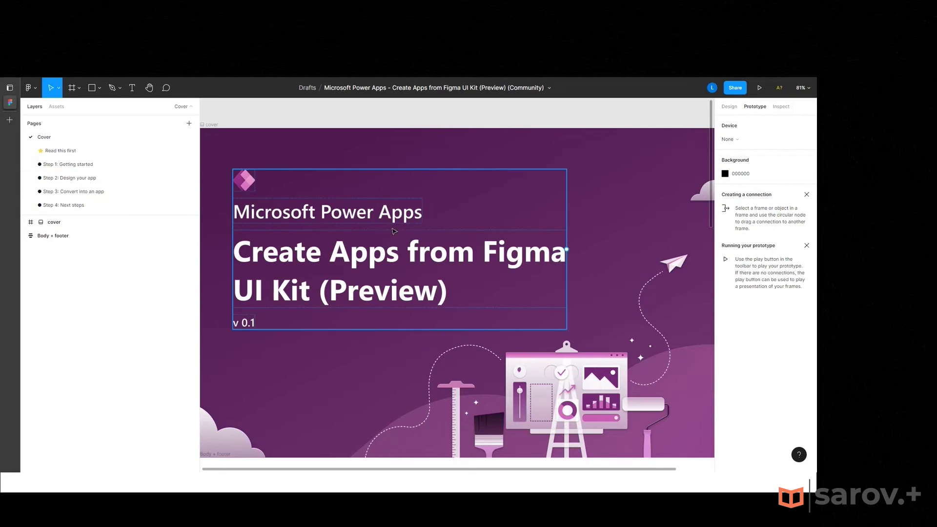
{"action": "scroll", "coordinate": [404, 315], "scroll_direction": "up", "scroll_amount": 3}
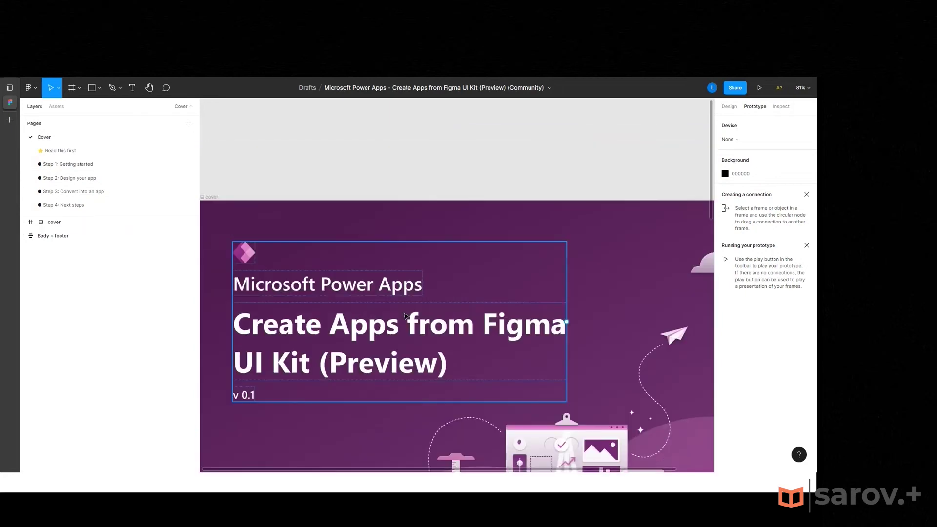
Open the Step 1: Getting started page and scroll through its instructions.
{"action": "left_click", "coordinate": [64, 165]}
{"action": "scroll", "coordinate": [396, 235], "scroll_direction": "up", "scroll_amount": 5}
{"action": "scroll", "coordinate": [396, 235], "scroll_direction": "up", "scroll_amount": 3}
{"action": "scroll", "coordinate": [396, 235], "scroll_direction": "up", "scroll_amount": 10}
{"action": "scroll", "coordinate": [396, 235], "scroll_direction": "up", "scroll_amount": 8}
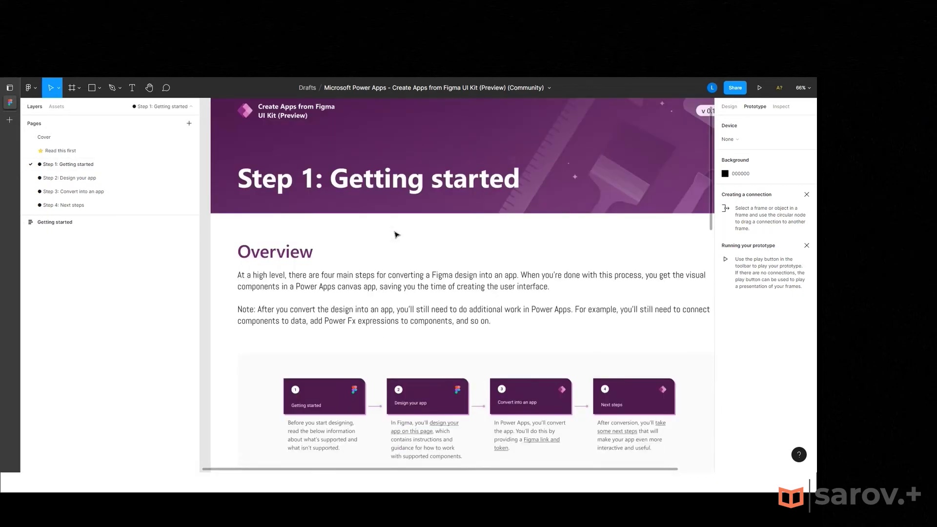
Switch to the Step 2: Design your app page and skim its instructions.
{"action": "left_click", "coordinate": [89, 179]}
{"action": "scroll", "coordinate": [412, 184], "scroll_direction": "down", "scroll_amount": 5}
{"action": "scroll", "coordinate": [411, 184], "scroll_direction": "up", "scroll_amount": 3, "text": "ctrl"}
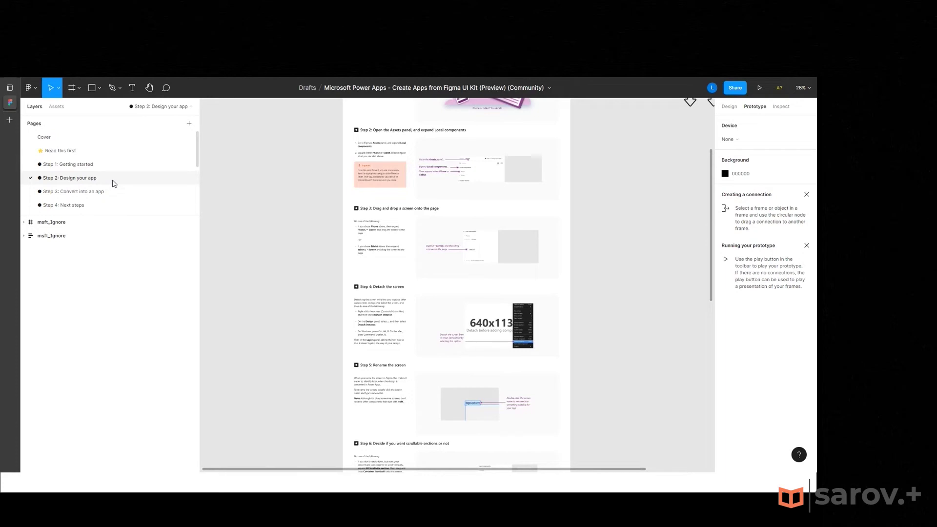
Open the Step 3: Convert into an app page and bring up its page context menu.
{"action": "left_click", "coordinate": [96, 192]}
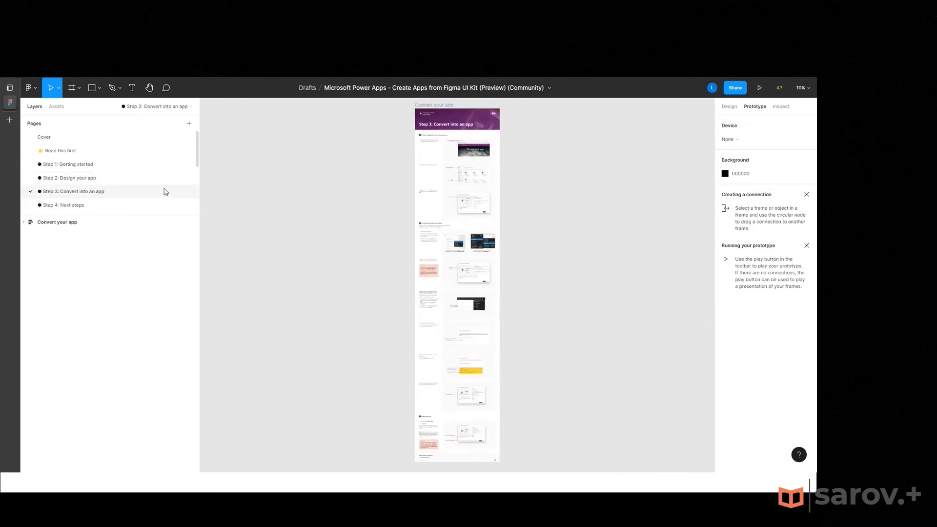
{"action": "right_click", "coordinate": [99, 196]}
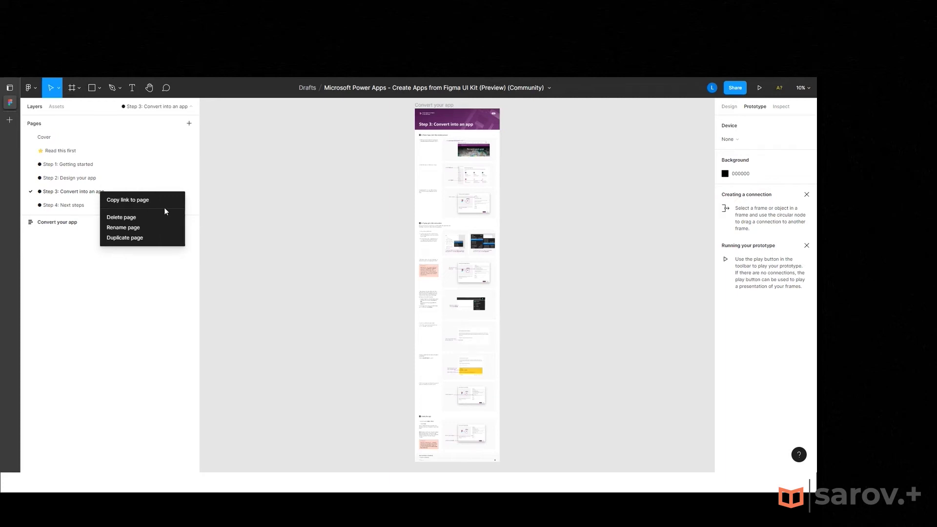
Open the Step 4: Next steps page and scroll through its content.
{"action": "left_click", "coordinate": [68, 205]}
{"action": "scroll", "coordinate": [109, 184], "scroll_direction": "down", "scroll_amount": 2}
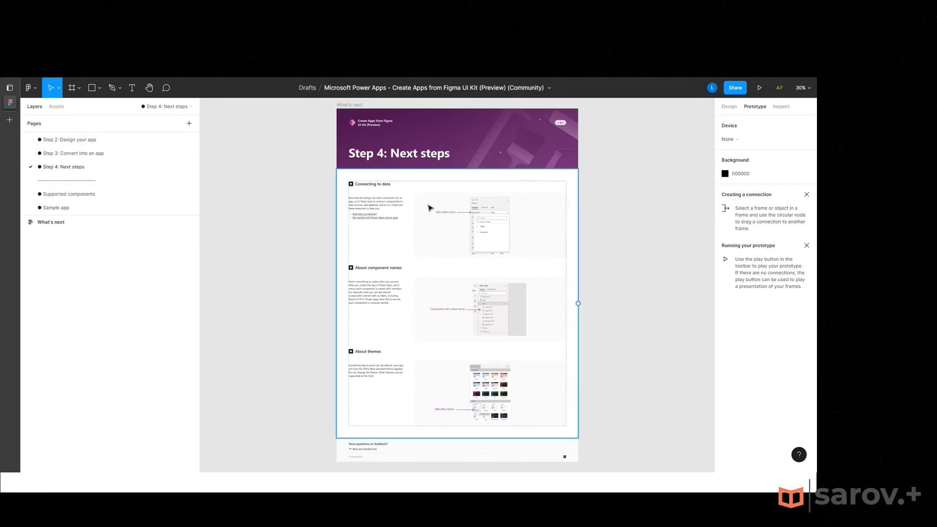
{"action": "scroll", "coordinate": [425, 207], "scroll_direction": "down", "scroll_amount": 1}
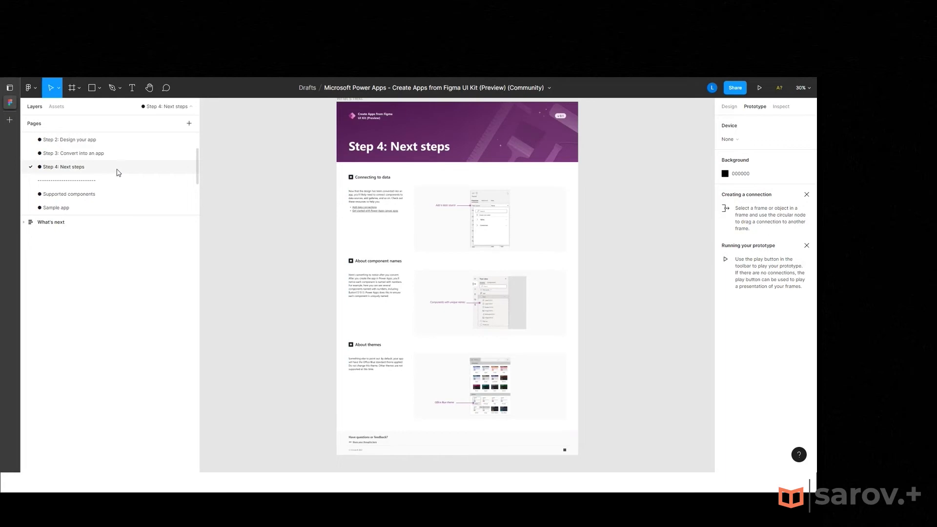
Browse the kit's local components, collapse the Tablet group, and return to the pages list.
{"action": "left_click", "coordinate": [56, 107]}
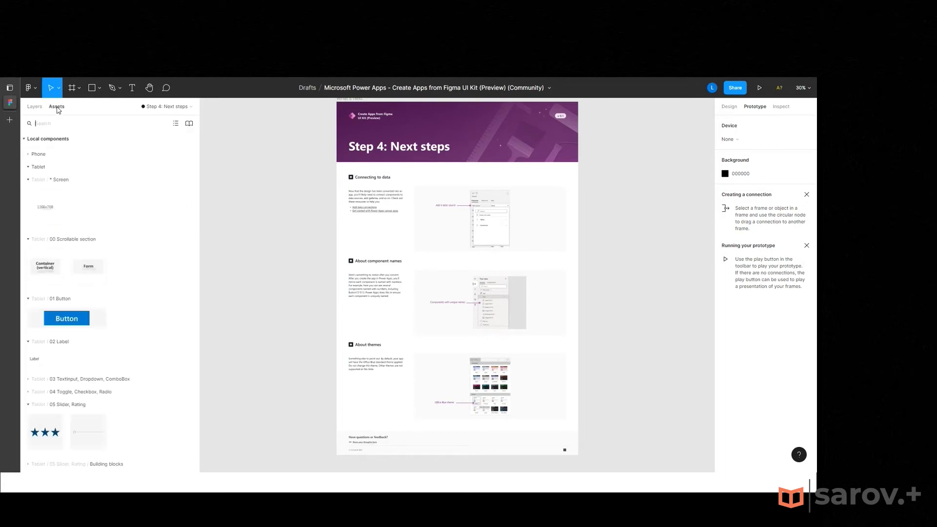
{"action": "left_click", "coordinate": [28, 168]}
{"action": "left_click", "coordinate": [38, 111]}
{"action": "scroll", "coordinate": [95, 182], "scroll_direction": "down", "scroll_amount": 3}
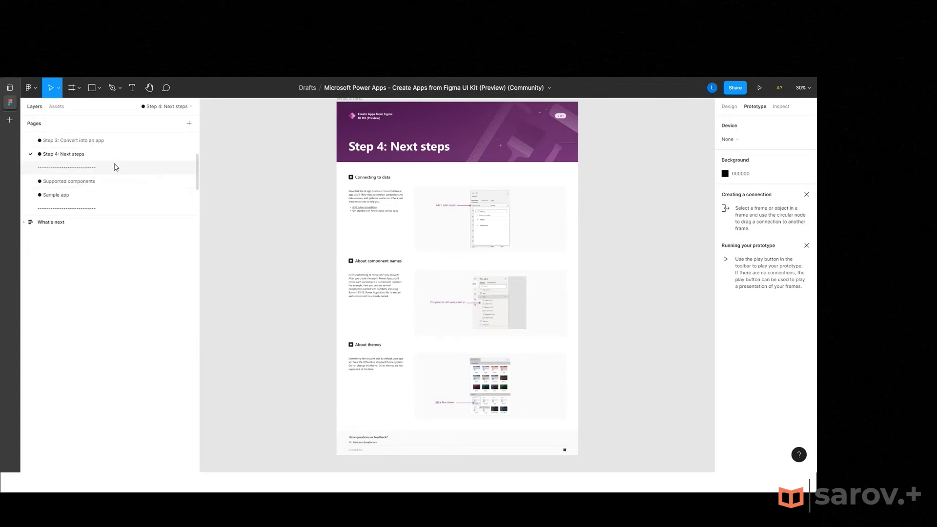
Open the Sample app page, pan right, and narrow the left panel for more canvas room.
{"action": "left_click", "coordinate": [59, 195]}
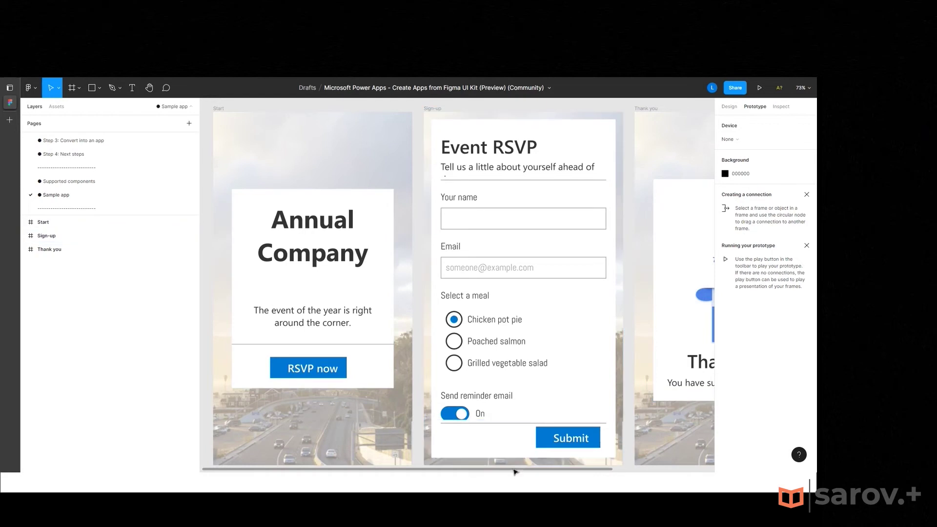
{"action": "scroll", "coordinate": [625, 333], "scroll_direction": "right", "scroll_amount": 3}
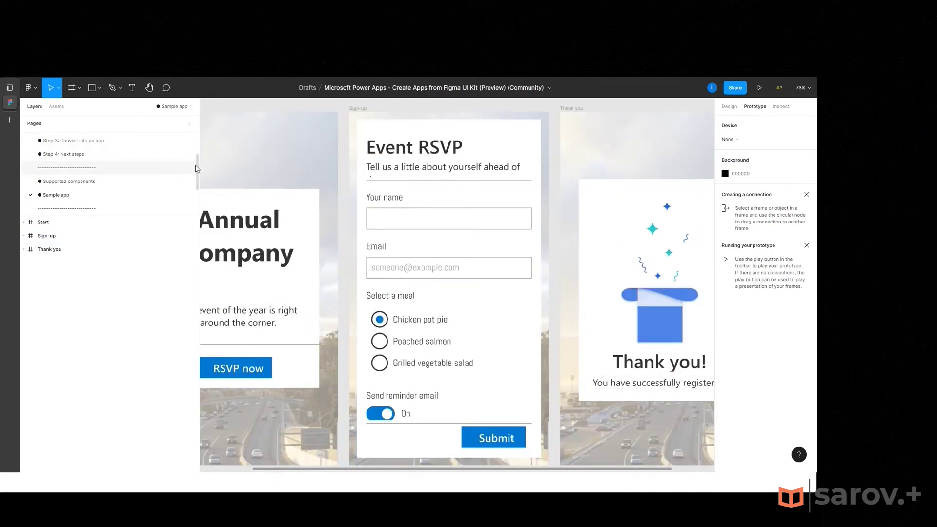
{"action": "left_click_drag", "start_coordinate": [200, 166], "coordinate": [125, 168]}
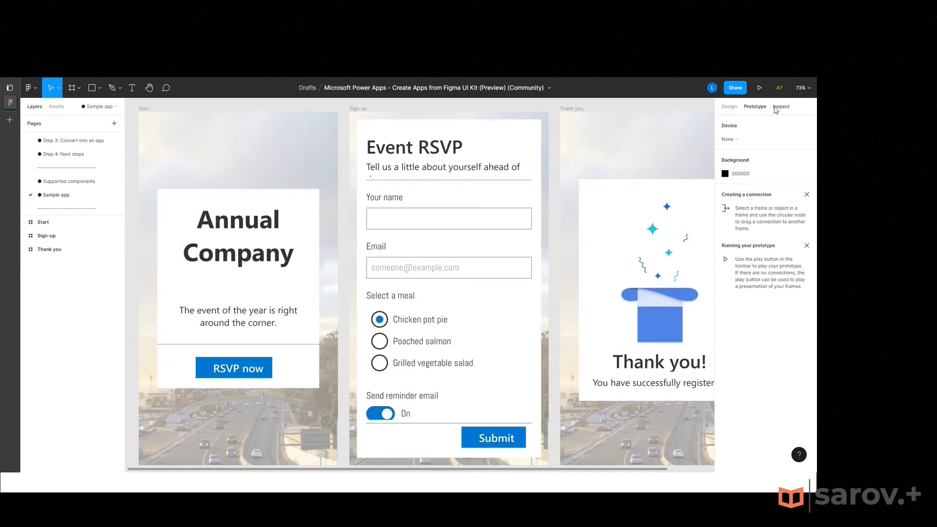
Link RSVP now to the Sign-up screen and the Submit button back to the Start frame.
{"action": "left_click", "coordinate": [266, 369]}
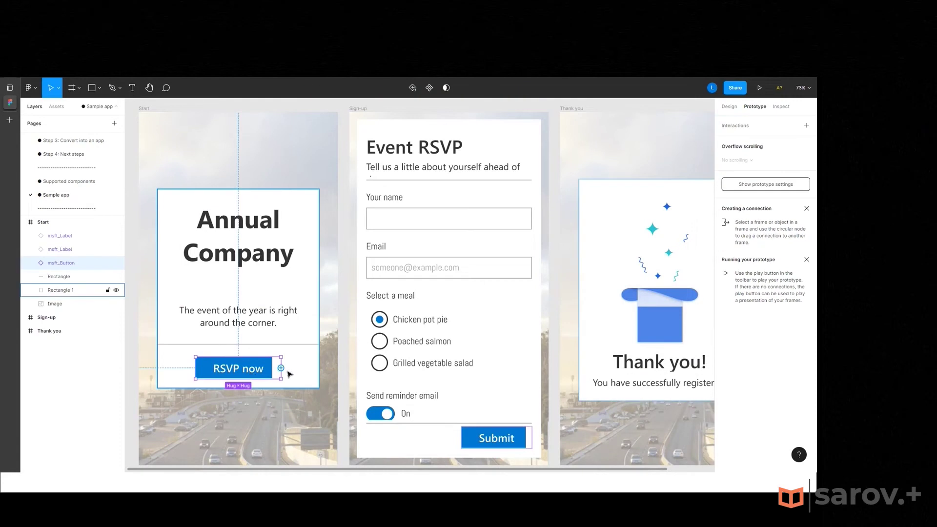
{"action": "left_click_drag", "start_coordinate": [281, 367], "coordinate": [349, 317]}
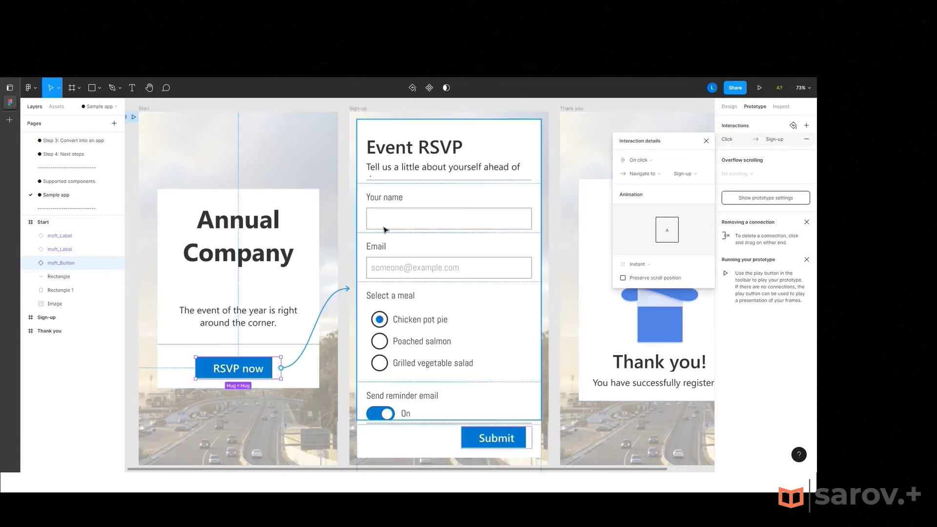
{"action": "left_click", "coordinate": [526, 326]}
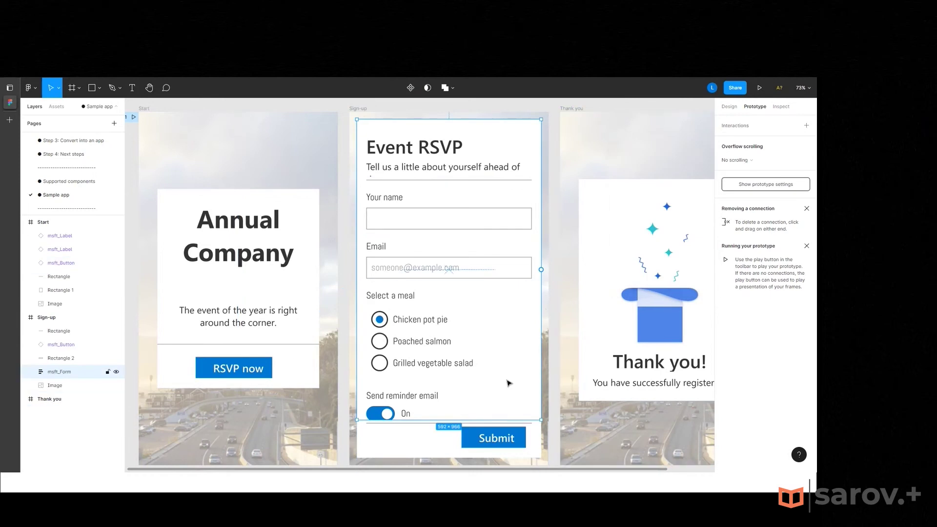
{"action": "left_click", "coordinate": [503, 439]}
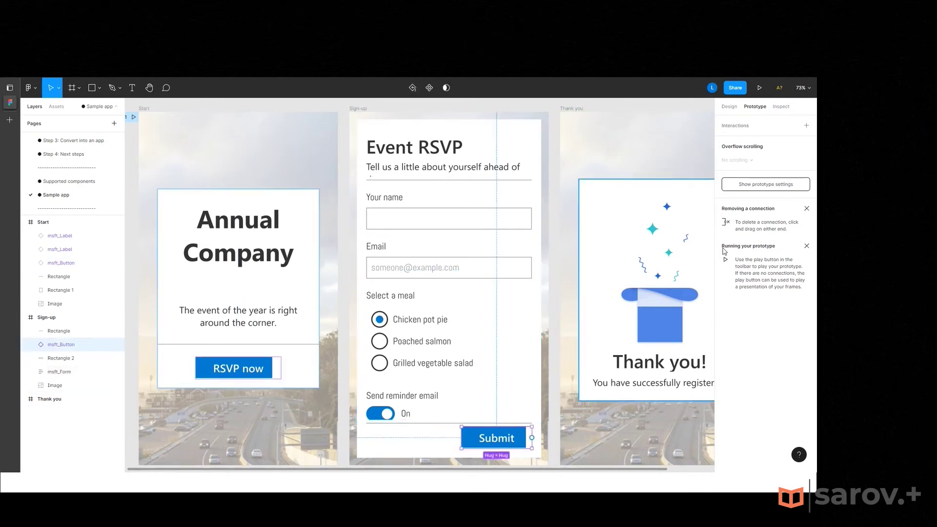
{"action": "left_click_drag", "start_coordinate": [532, 438], "coordinate": [315, 332]}
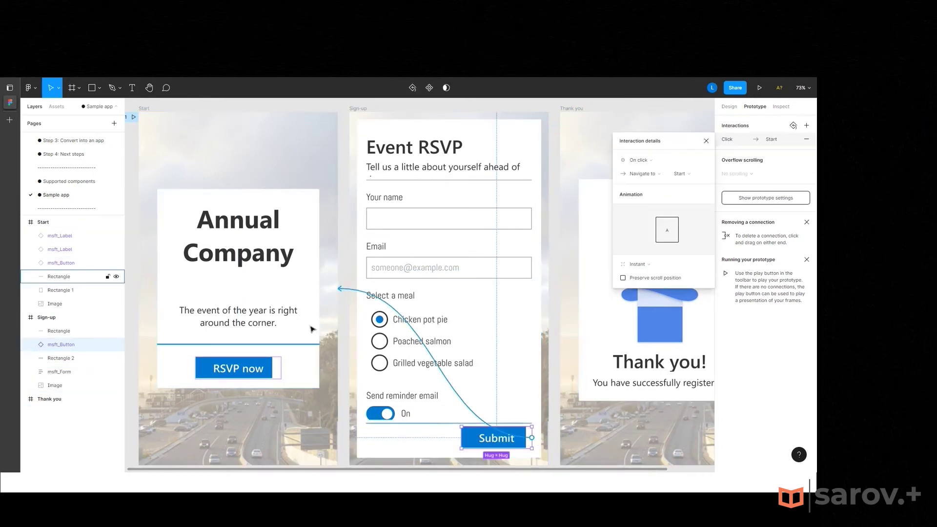
{"action": "left_click", "coordinate": [537, 301]}
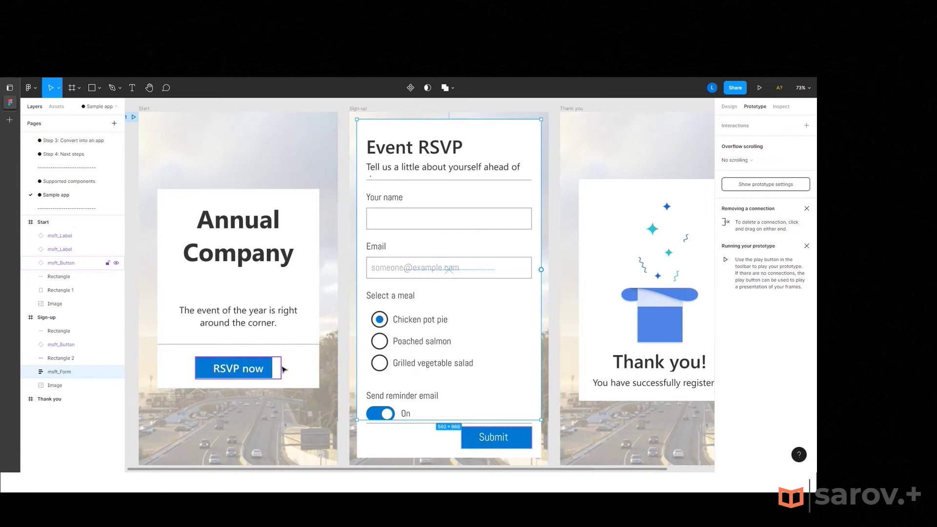
Delete the RSVP now button's prototype link to the Sign-up frame.
{"action": "left_click", "coordinate": [283, 370]}
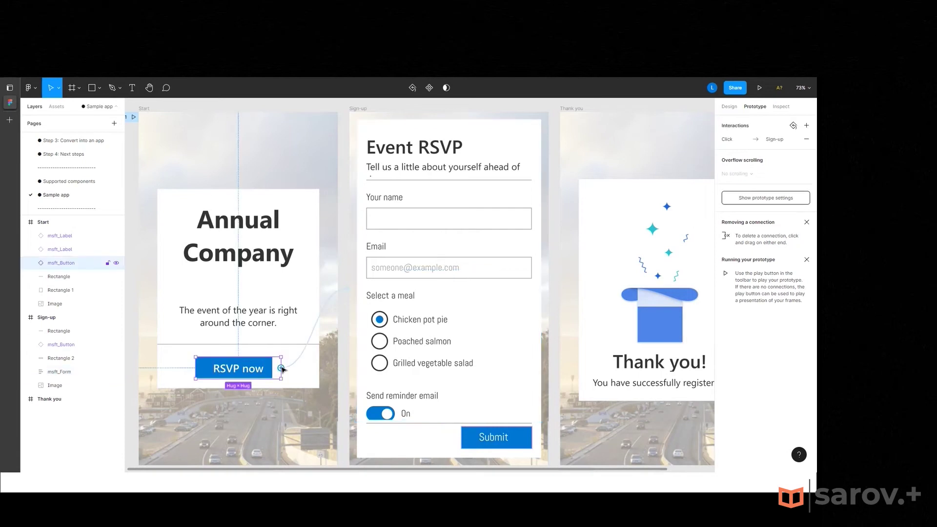
{"action": "left_click", "coordinate": [303, 359]}
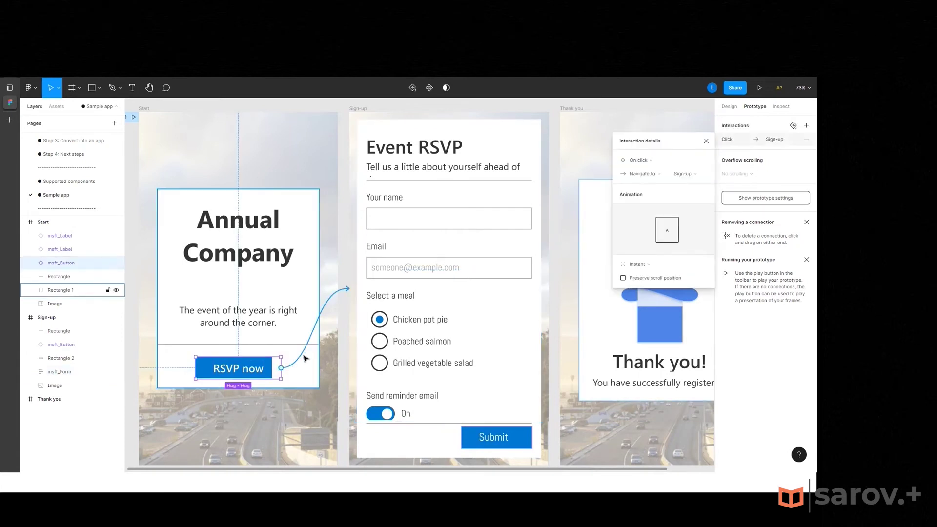
{"action": "key", "text": "Delete"}
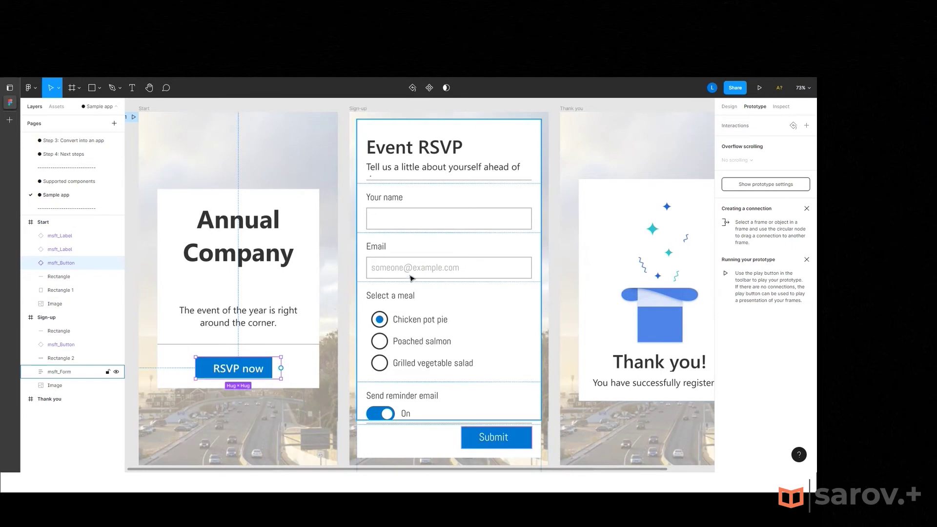
{"action": "left_click", "coordinate": [404, 218]}
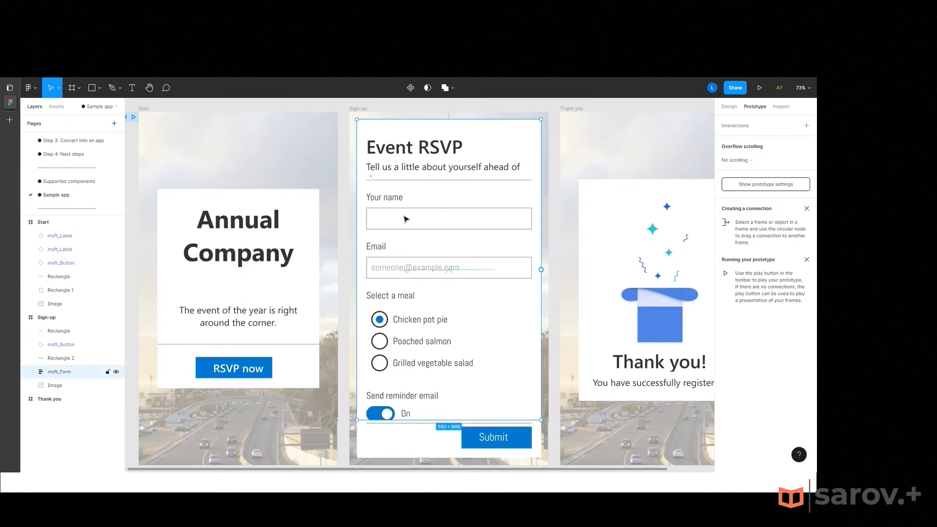
Open the Igor's app page and bring its tablet screens into view.
{"action": "scroll", "coordinate": [84, 196], "scroll_direction": "down", "scroll_amount": 2}
{"action": "scroll", "coordinate": [84, 196], "scroll_direction": "down", "scroll_amount": 2}
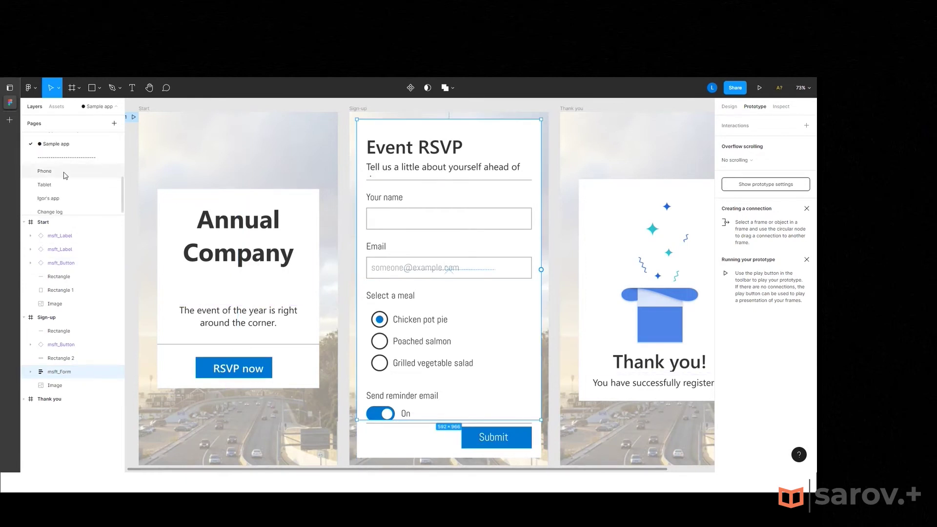
{"action": "left_click", "coordinate": [48, 198]}
{"action": "right_click", "coordinate": [199, 166]}
{"action": "left_click", "coordinate": [244, 145]}
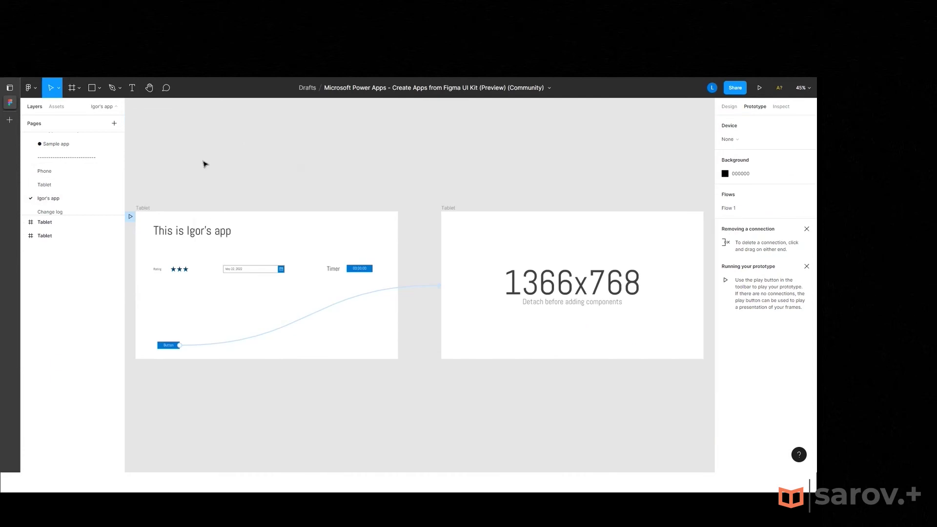
{"action": "scroll", "coordinate": [284, 165], "scroll_direction": "left", "scroll_amount": 3}
{"action": "scroll", "coordinate": [285, 165], "scroll_direction": "up", "scroll_amount": 2}
Show the Assets library with the Tablet component group expanded.
{"action": "left_click", "coordinate": [57, 106]}
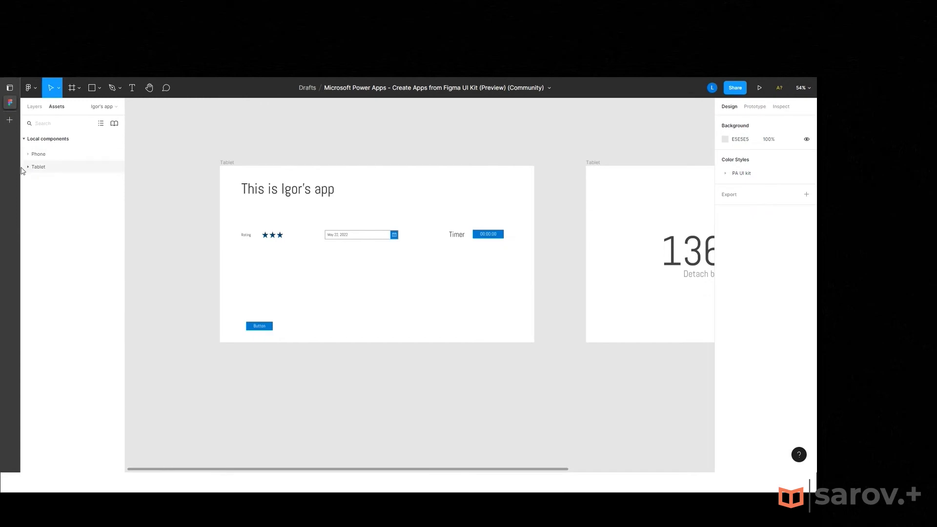
{"action": "left_click", "coordinate": [31, 167]}
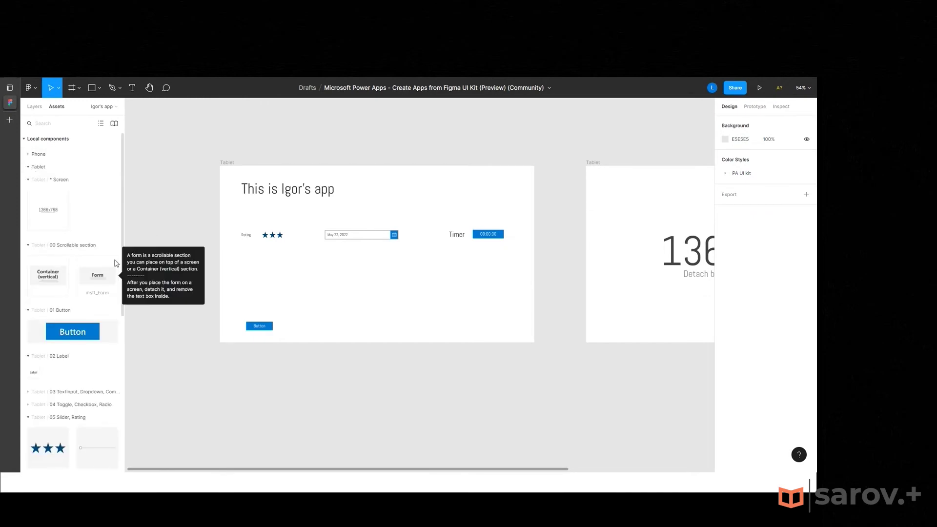
{"action": "scroll", "coordinate": [88, 219], "scroll_direction": "down", "scroll_amount": 2}
{"action": "scroll", "coordinate": [89, 212], "scroll_direction": "down", "scroll_amount": 1}
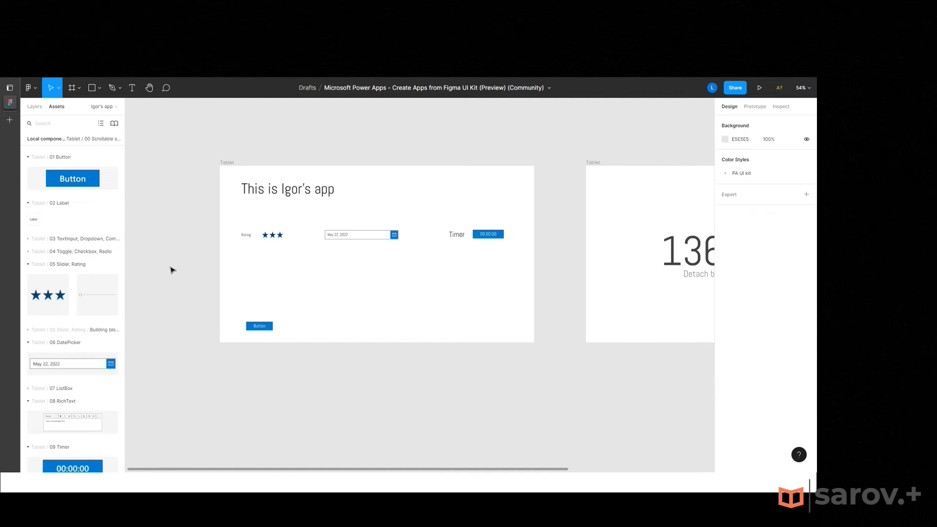
{"action": "mouse_move", "coordinate": [104, 191]}
{"action": "left_mouse_down"}
{"action": "mouse_move", "coordinate": [128, 197]}
{"action": "mouse_move", "coordinate": [325, 334]}
{"action": "left_mouse_up"}
{"action": "right_click", "coordinate": [324, 327]}
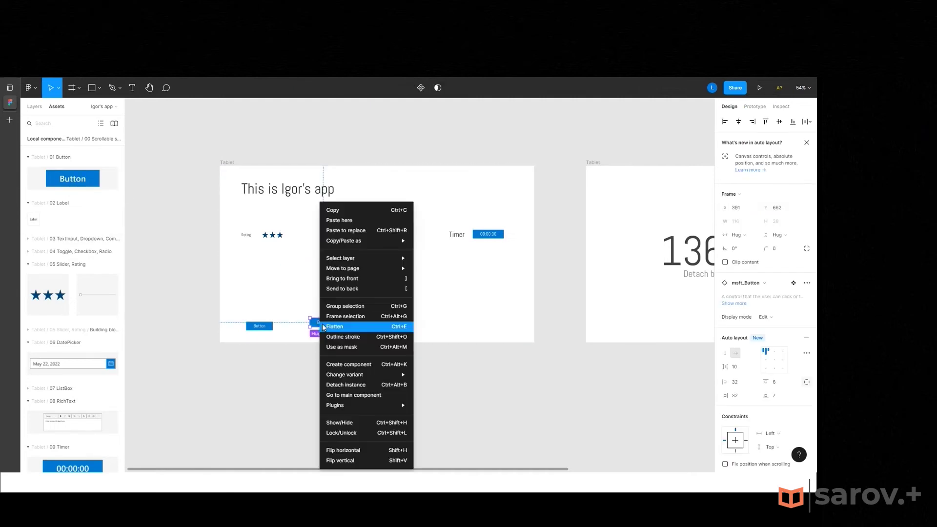
{"action": "left_click", "coordinate": [368, 384]}
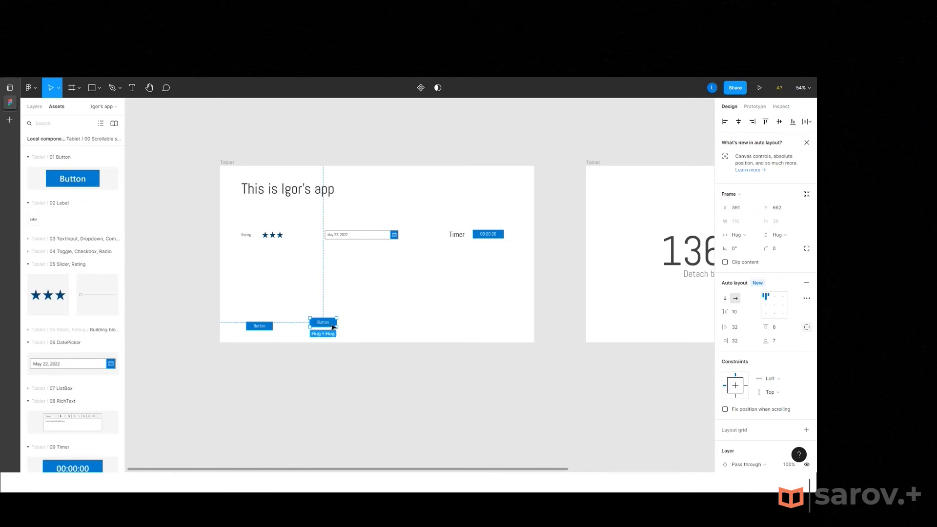
{"action": "left_click_drag", "start_coordinate": [329, 328], "coordinate": [328, 332]}
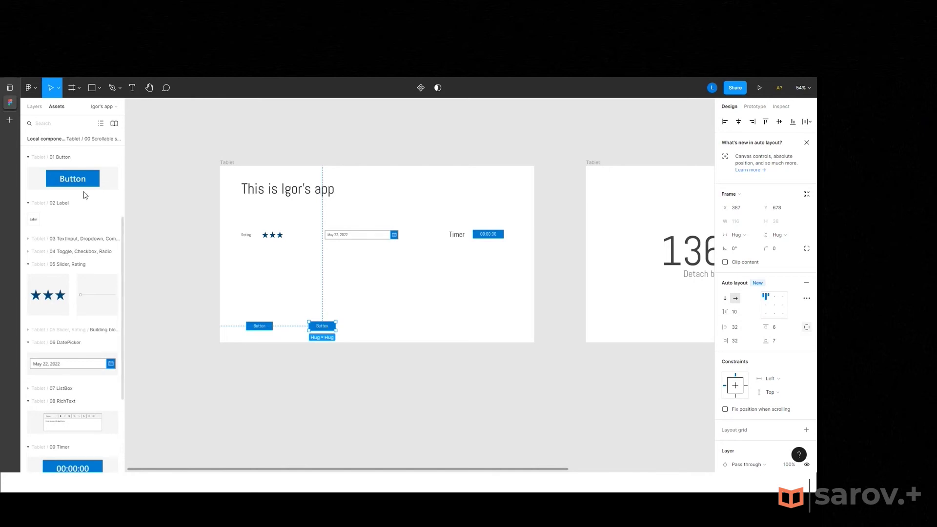
{"action": "key", "text": "Delete"}
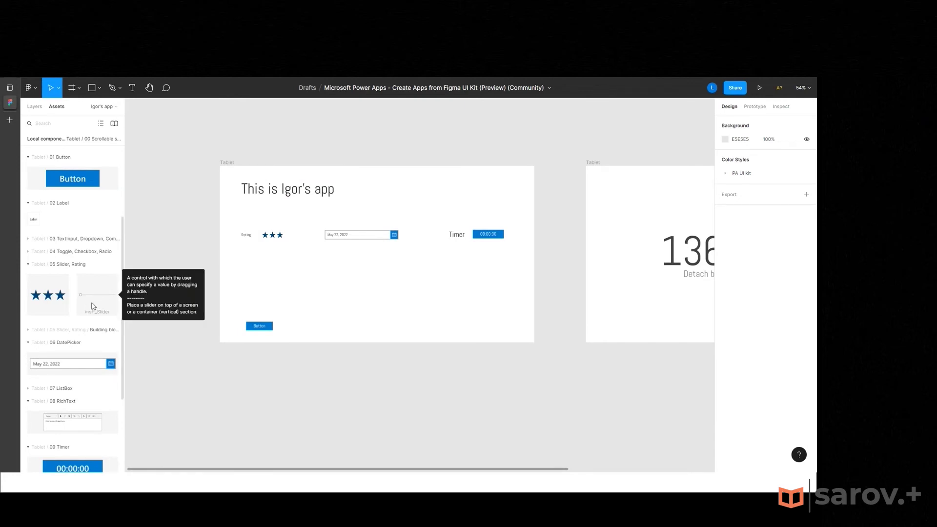
Select the date picker on the tablet screen, then switch the left panel back to Layers.
{"action": "left_click", "coordinate": [358, 238]}
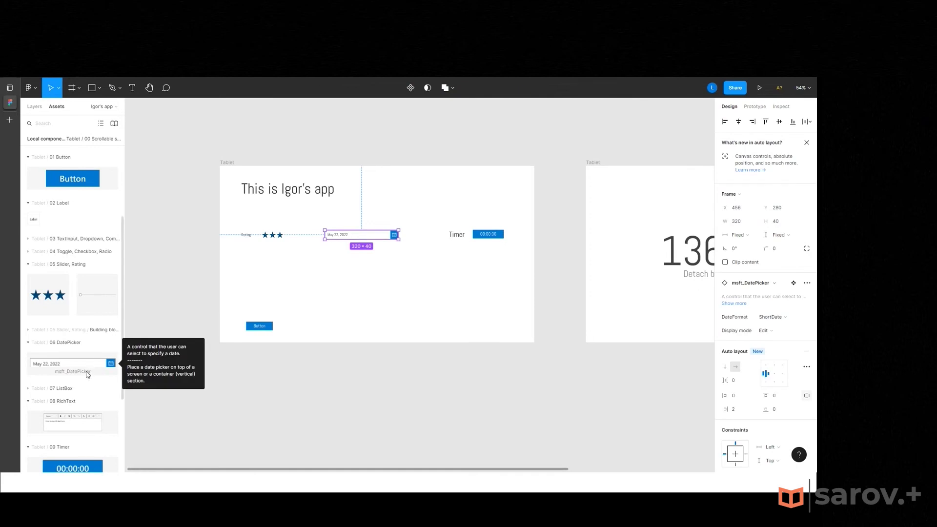
{"action": "scroll", "coordinate": [87, 374], "scroll_direction": "down", "scroll_amount": 5}
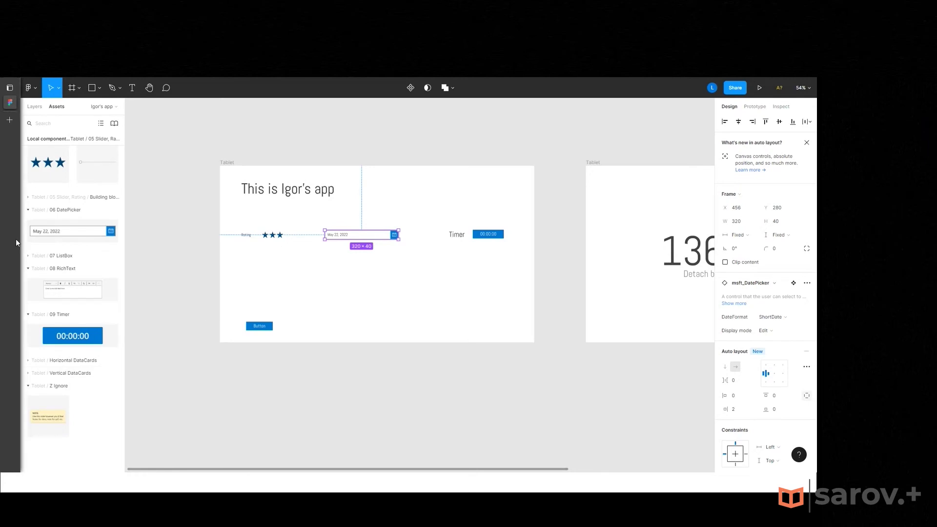
{"action": "key", "text": "alt+1"}
{"action": "scroll", "coordinate": [86, 186], "scroll_direction": "down", "scroll_amount": 2}
{"action": "left_click", "coordinate": [86, 185]}
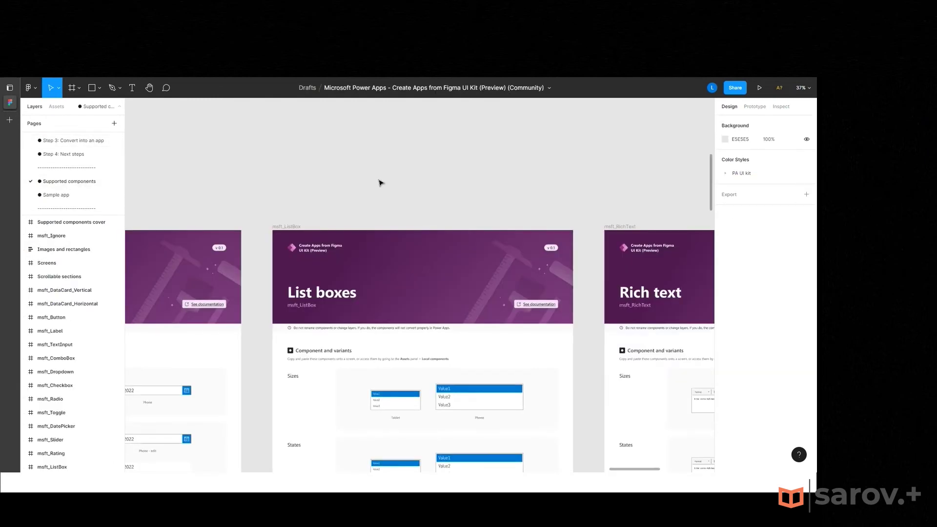
{"action": "right_click", "coordinate": [330, 179]}
{"action": "left_click", "coordinate": [410, 157]}
{"action": "scroll", "coordinate": [281, 176], "scroll_direction": "left", "scroll_amount": 5}
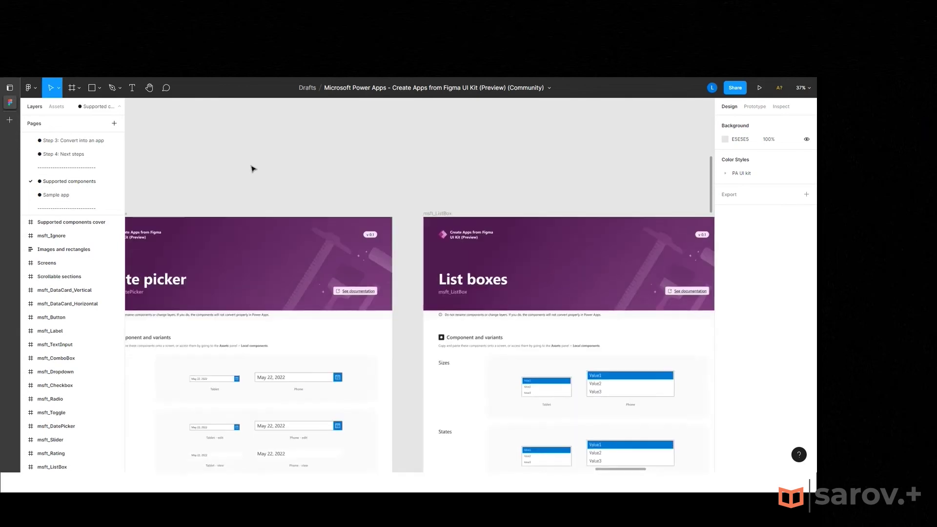
{"action": "mouse_move", "coordinate": [199, 167]}
{"action": "left_mouse_down"}
{"action": "mouse_move", "coordinate": [394, 167]}
{"action": "mouse_move", "coordinate": [406, 114]}
{"action": "left_mouse_up"}
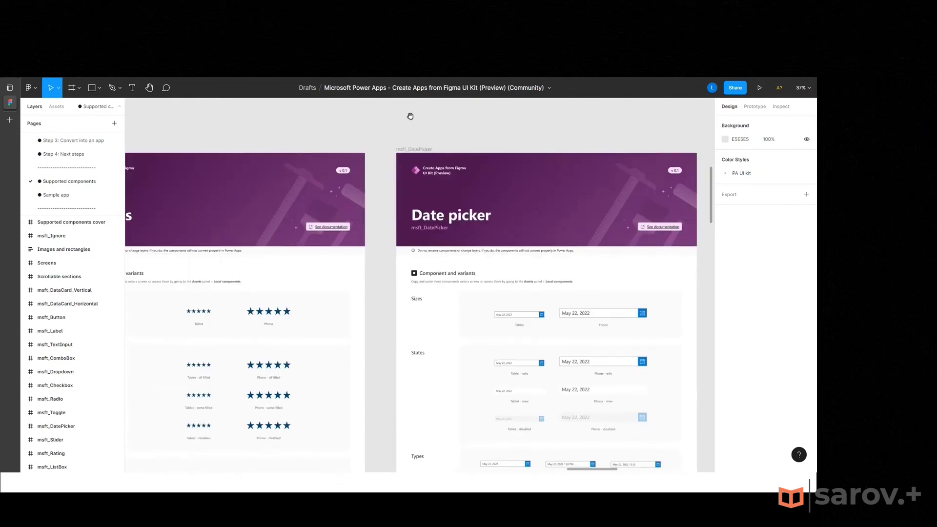
{"action": "left_click_drag", "start_coordinate": [193, 122], "coordinate": [457, 118]}
{"action": "scroll", "coordinate": [320, 146], "scroll_direction": "left", "scroll_amount": 5}
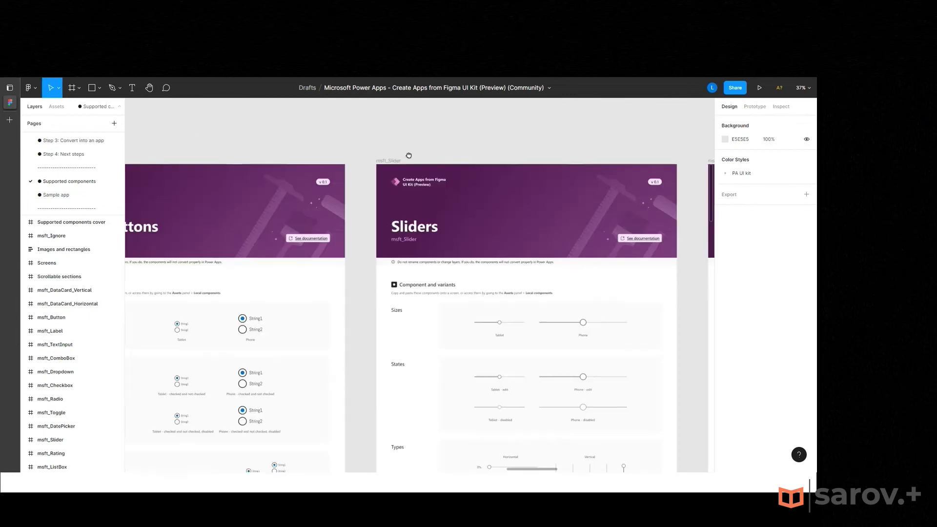
{"action": "scroll", "coordinate": [423, 130], "scroll_direction": "left", "scroll_amount": 5}
{"action": "scroll", "coordinate": [403, 127], "scroll_direction": "left", "scroll_amount": 2}
{"action": "scroll", "coordinate": [403, 126], "scroll_direction": "left", "scroll_amount": 3}
{"action": "scroll", "coordinate": [272, 132], "scroll_direction": "left", "scroll_amount": 5}
{"action": "scroll", "coordinate": [190, 132], "scroll_direction": "left", "scroll_amount": 5}
{"action": "scroll", "coordinate": [181, 131], "scroll_direction": "left", "scroll_amount": 5}
{"action": "scroll", "coordinate": [273, 136], "scroll_direction": "left", "scroll_amount": 5}
{"action": "scroll", "coordinate": [431, 131], "scroll_direction": "left", "scroll_amount": 3}
{"action": "scroll", "coordinate": [241, 130], "scroll_direction": "left", "scroll_amount": 1}
{"action": "scroll", "coordinate": [251, 136], "scroll_direction": "left", "scroll_amount": 4}
{"action": "scroll", "coordinate": [251, 137], "scroll_direction": "left", "scroll_amount": 10}
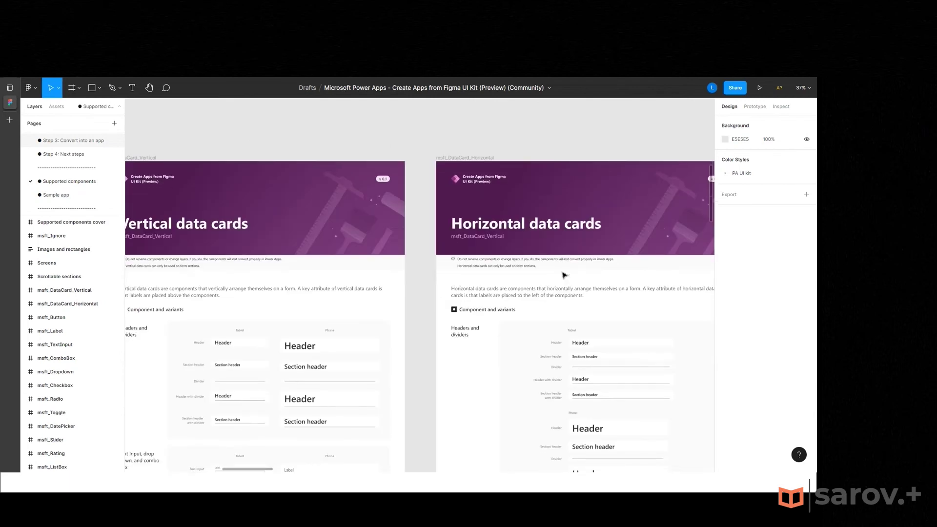
{"action": "scroll", "coordinate": [479, 199], "scroll_direction": "down", "scroll_amount": 2}
{"action": "scroll", "coordinate": [415, 242], "scroll_direction": "left", "scroll_amount": 5}
{"action": "scroll", "coordinate": [453, 307], "scroll_direction": "left", "scroll_amount": 4}
{"action": "scroll", "coordinate": [453, 307], "scroll_direction": "down", "scroll_amount": 3}
{"action": "scroll", "coordinate": [452, 308], "scroll_direction": "up", "scroll_amount": 3}
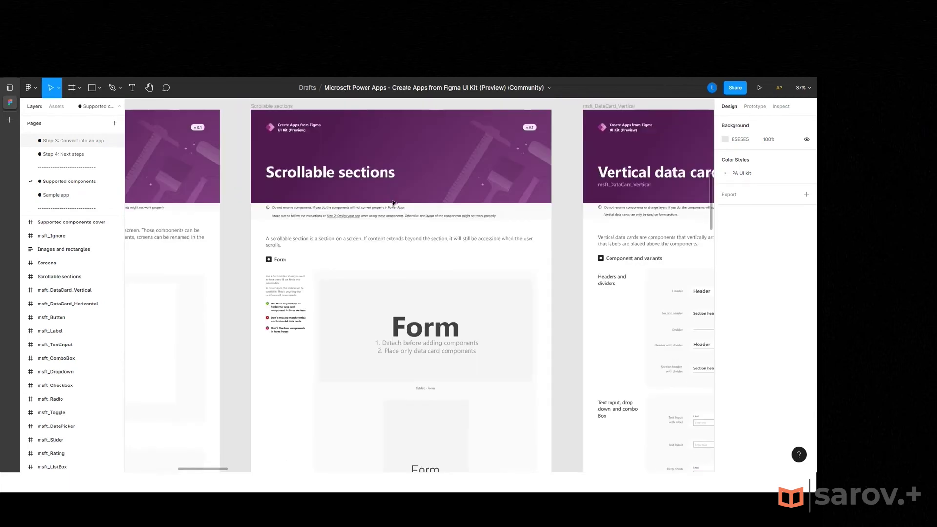
{"action": "scroll", "coordinate": [415, 292], "scroll_direction": "down", "scroll_amount": 2}
{"action": "scroll", "coordinate": [423, 345], "scroll_direction": "down", "scroll_amount": 6}
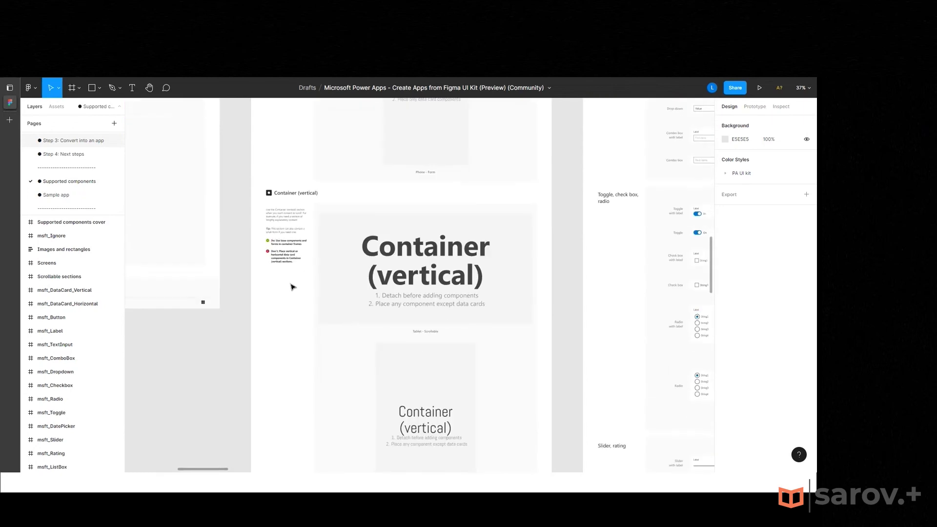
{"action": "scroll", "coordinate": [291, 285], "scroll_direction": "up", "scroll_amount": 5}
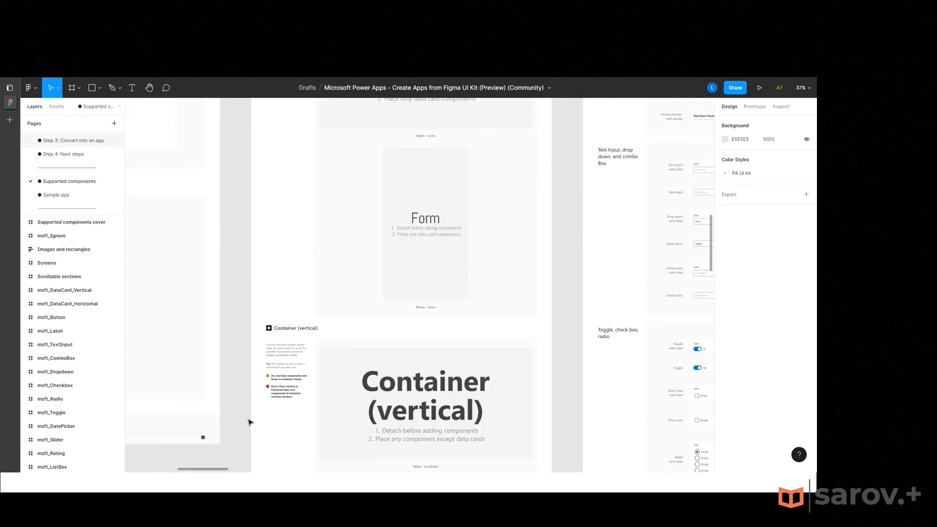
{"action": "scroll", "coordinate": [288, 424], "scroll_direction": "up", "scroll_amount": 5}
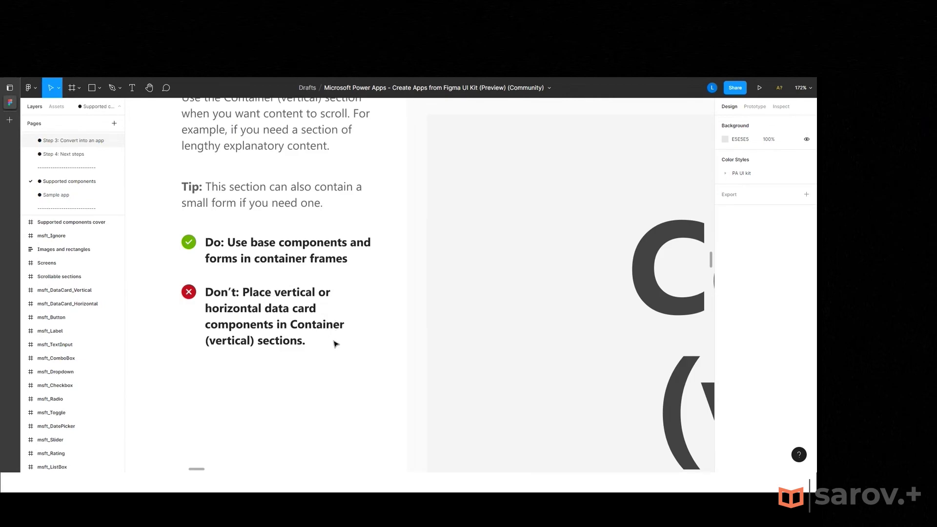
{"action": "scroll", "coordinate": [335, 344], "scroll_direction": "down", "scroll_amount": 5}
{"action": "scroll", "coordinate": [334, 348], "scroll_direction": "down", "scroll_amount": 3}
{"action": "scroll", "coordinate": [485, 412], "scroll_direction": "down", "scroll_amount": 2}
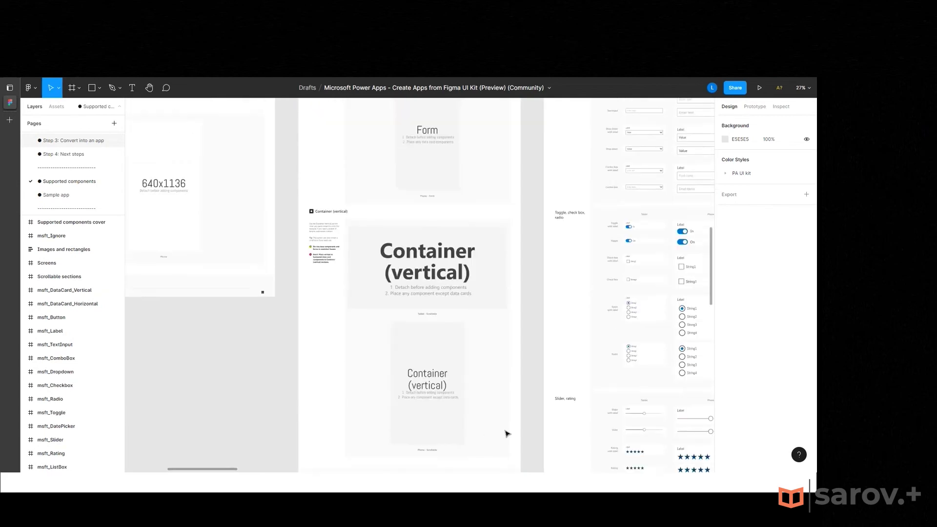
{"action": "scroll", "coordinate": [508, 433], "scroll_direction": "down", "scroll_amount": 3}
Scroll up the view before moving over to Power Apps.
{"action": "scroll", "coordinate": [522, 427], "scroll_direction": "up", "scroll_amount": 1}
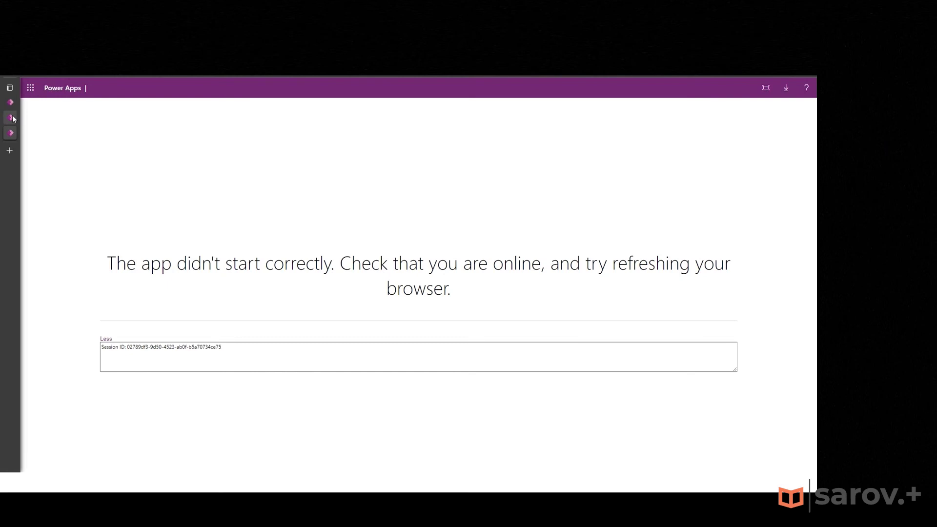
Reload the failed app using the Power Apps icon in the left sidebar.
{"action": "left_click", "coordinate": [10, 118]}
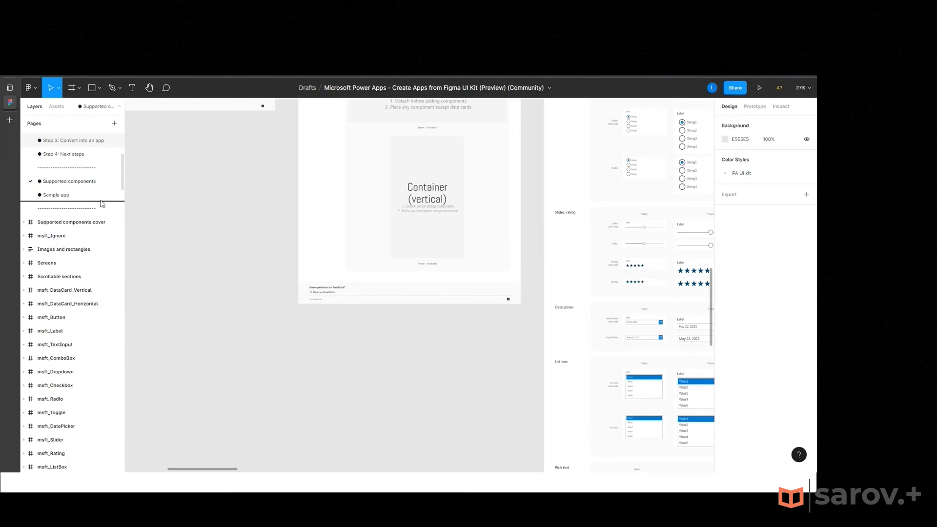
Open the Igor's app page, deselect the date picker, and pan to the empty 1366x768 Tablet frame.
{"action": "scroll", "coordinate": [54, 184], "scroll_direction": "down", "scroll_amount": 2}
{"action": "scroll", "coordinate": [56, 195], "scroll_direction": "down", "scroll_amount": 2}
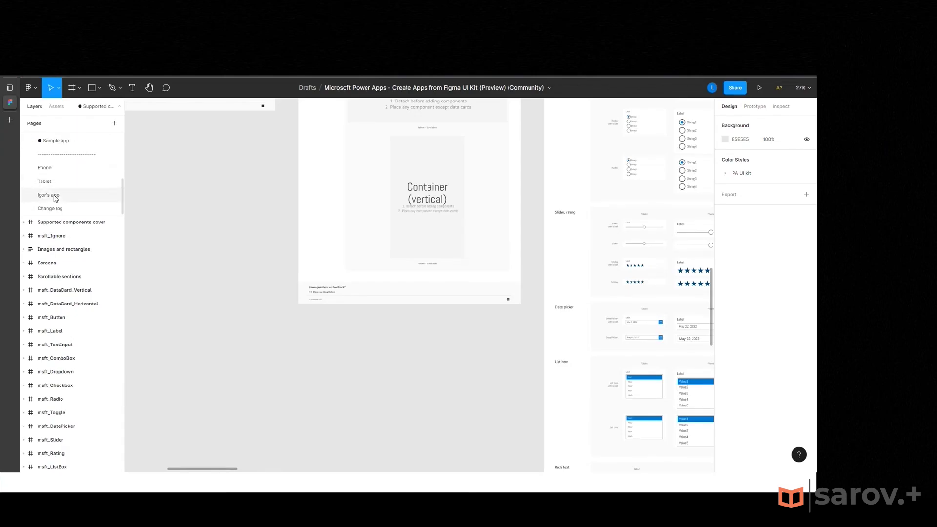
{"action": "left_click", "coordinate": [55, 195]}
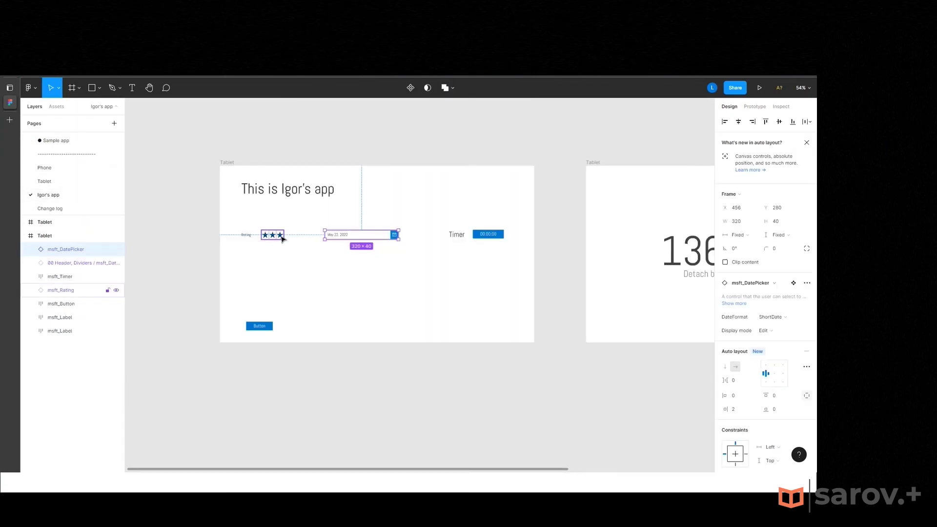
{"action": "scroll", "coordinate": [198, 257], "scroll_direction": "up", "scroll_amount": 1}
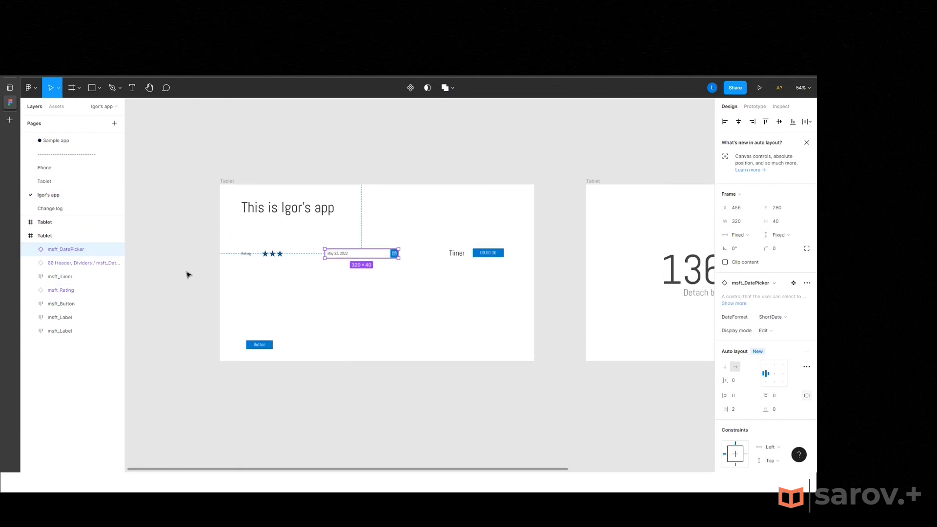
{"action": "scroll", "coordinate": [190, 275], "scroll_direction": "up", "scroll_amount": 3, "text": "ctrl"}
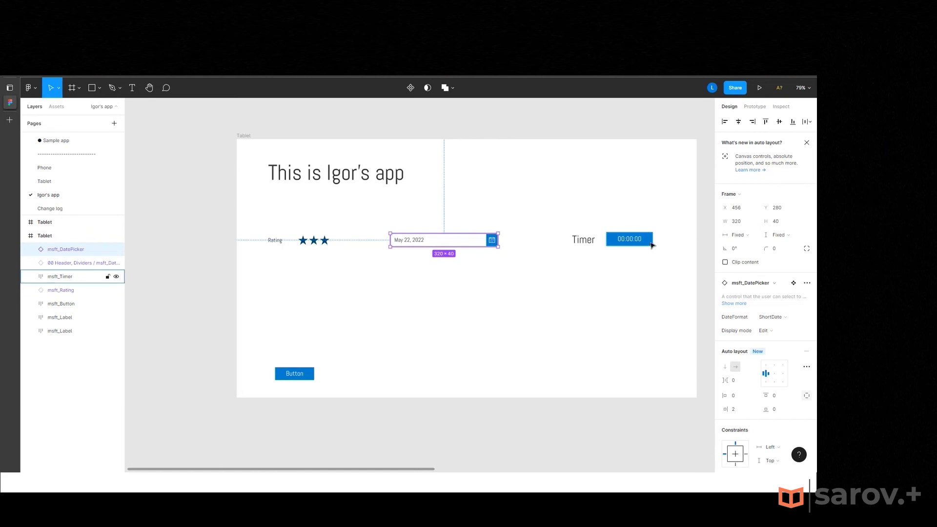
{"action": "left_click", "coordinate": [361, 429]}
{"action": "left_click_drag", "start_coordinate": [416, 472], "coordinate": [591, 469]}
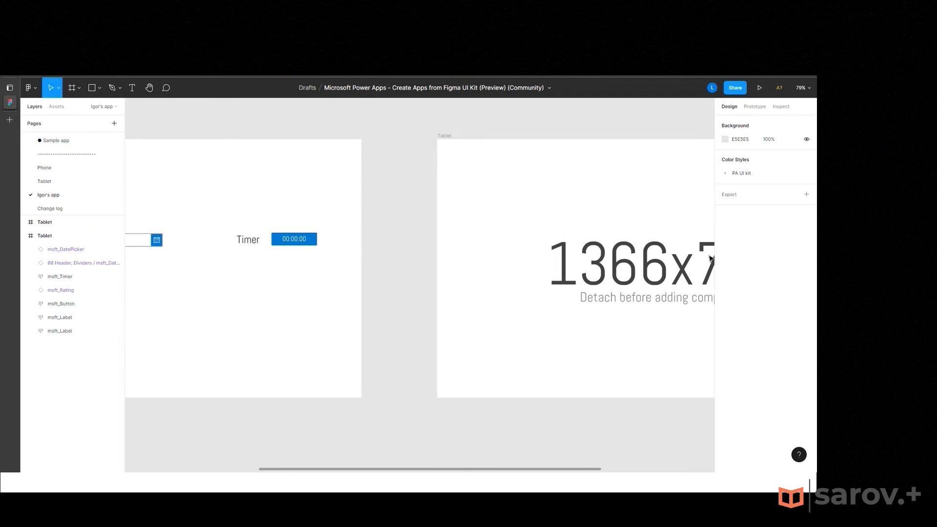
{"action": "left_click", "coordinate": [754, 104]}
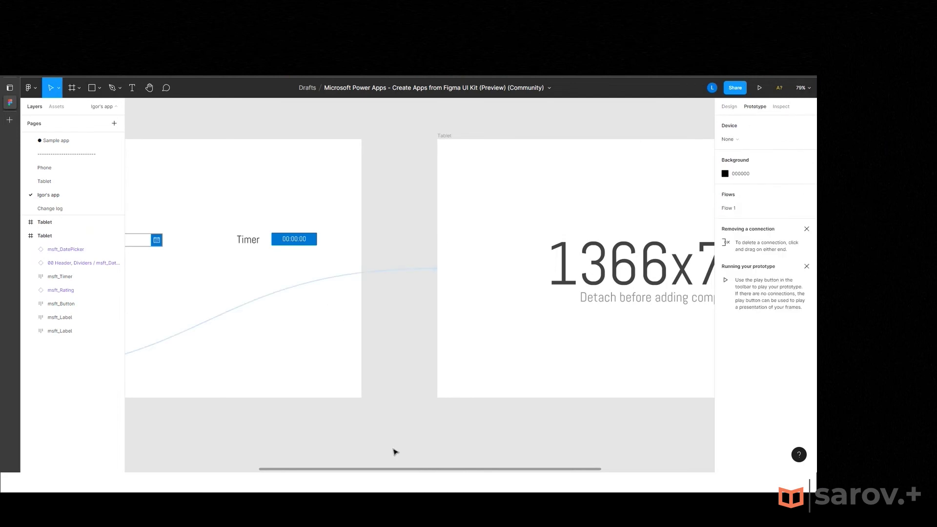
{"action": "scroll", "coordinate": [395, 452], "scroll_direction": "left", "scroll_amount": 5}
{"action": "left_click", "coordinate": [214, 380]}
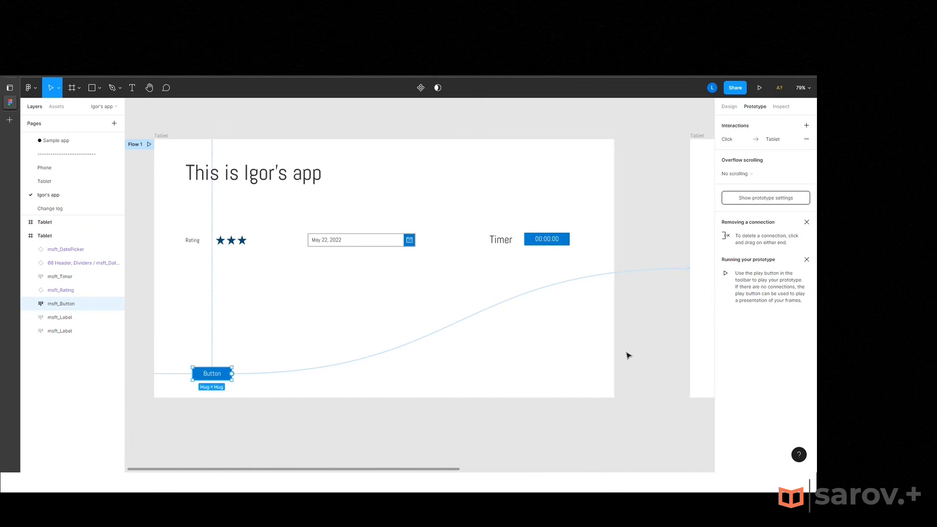
{"action": "left_click_drag", "start_coordinate": [453, 469], "coordinate": [653, 469]}
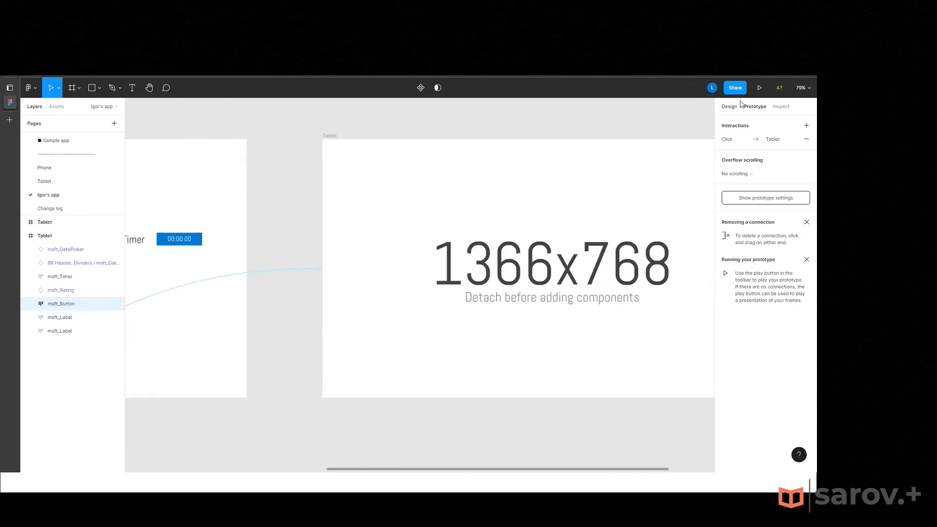
Leave prototype editing and pan left back to the 'This is Igor's app' tablet frame.
{"action": "left_click", "coordinate": [291, 255]}
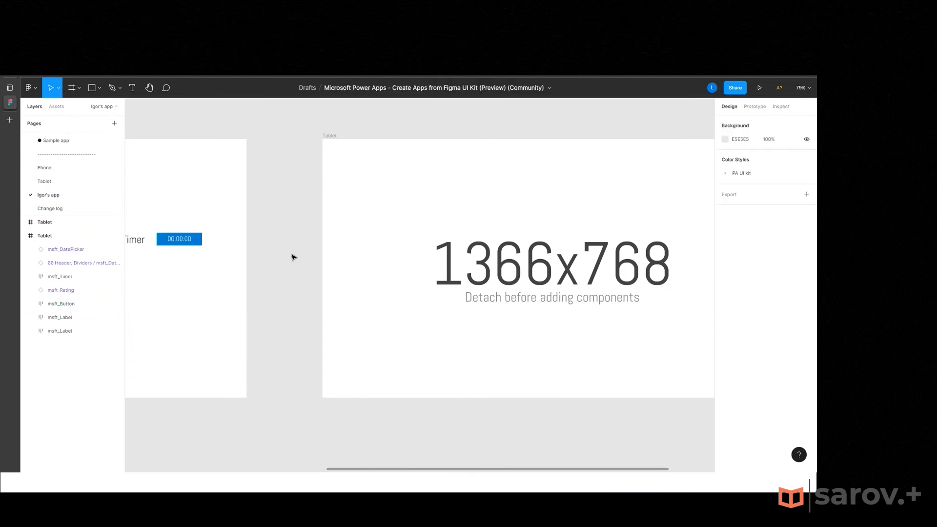
{"action": "scroll", "coordinate": [291, 255], "scroll_direction": "down", "scroll_amount": 1}
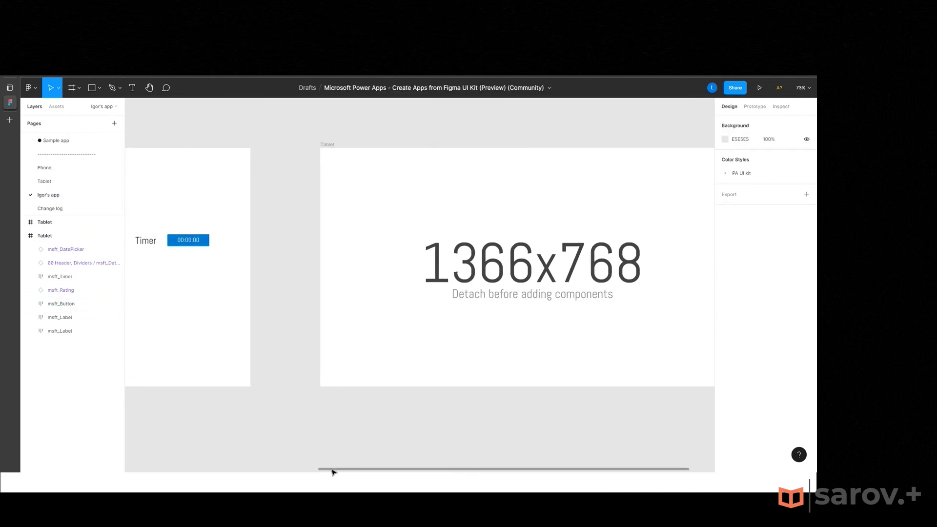
{"action": "left_click_drag", "start_coordinate": [332, 469], "coordinate": [141, 451]}
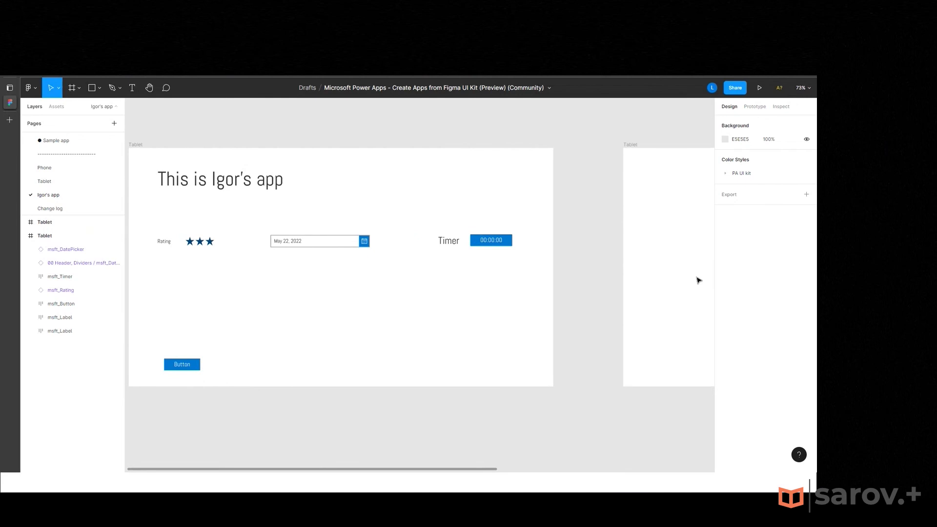